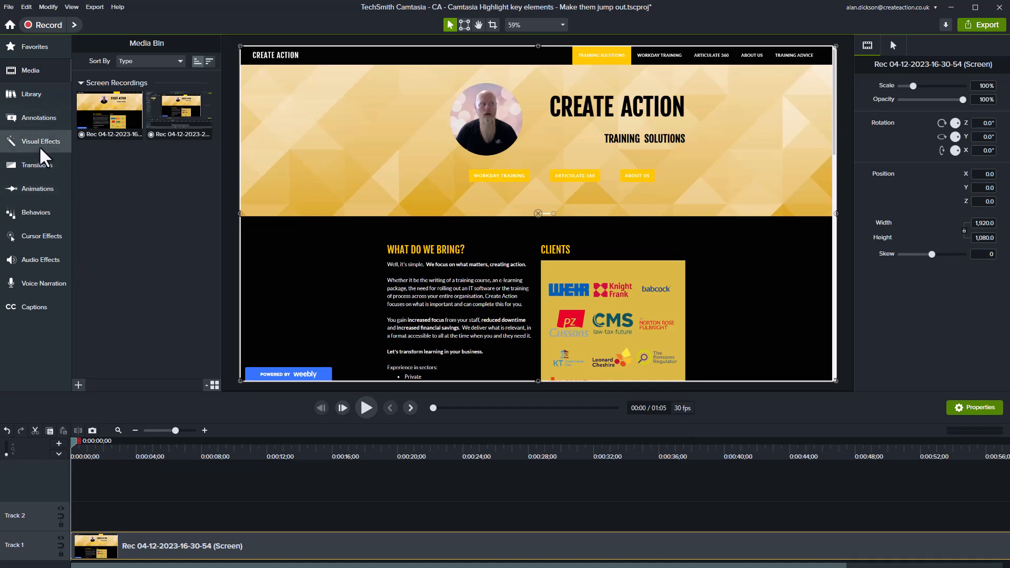
Try a Zoom-n-Pan to 142% on the lower-right area of the recording, and undo it
left_click(45, 189)
left_click_drag(81, 59, 121, 83)
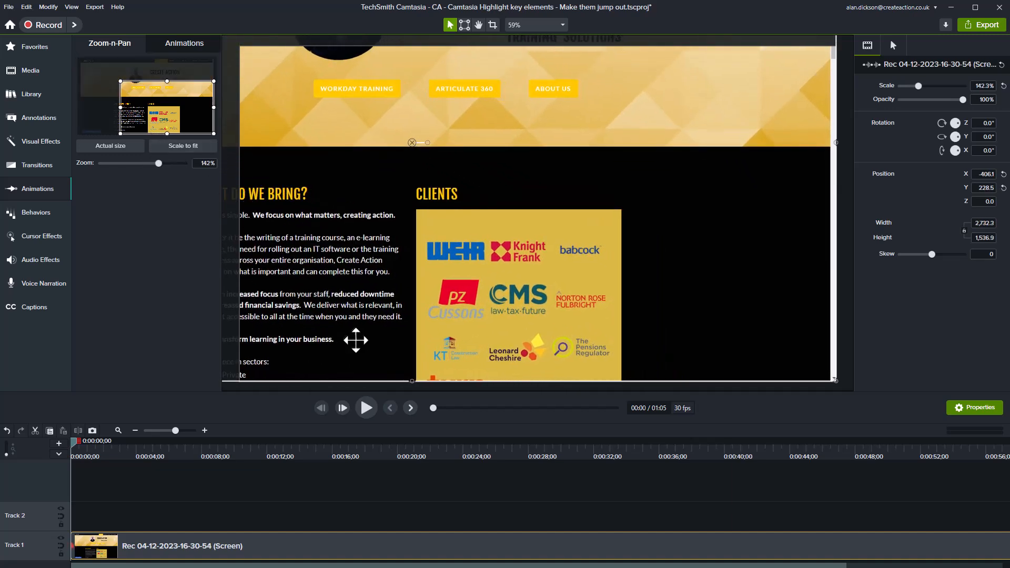
left_click(341, 503)
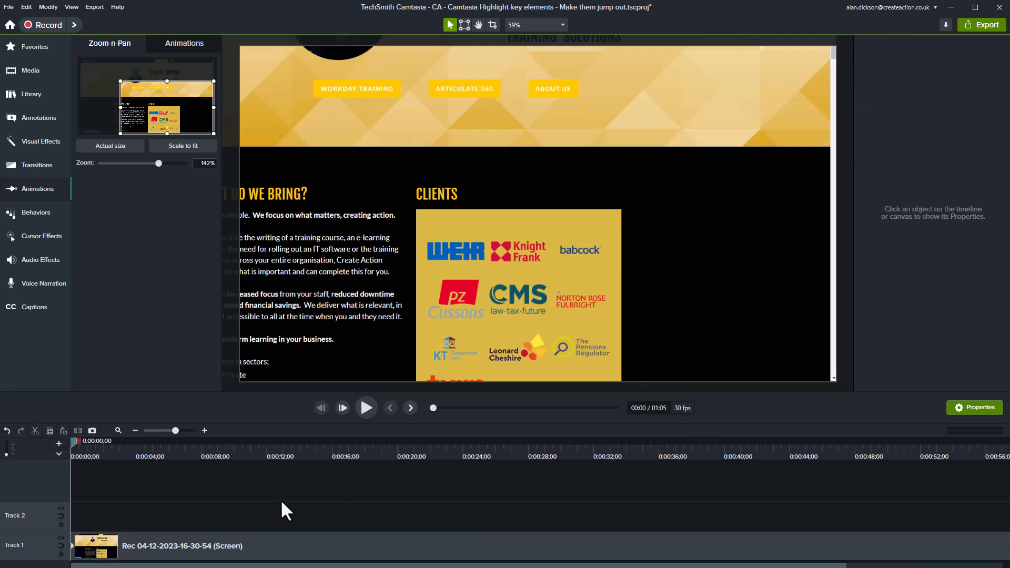
key("ctrl+z")
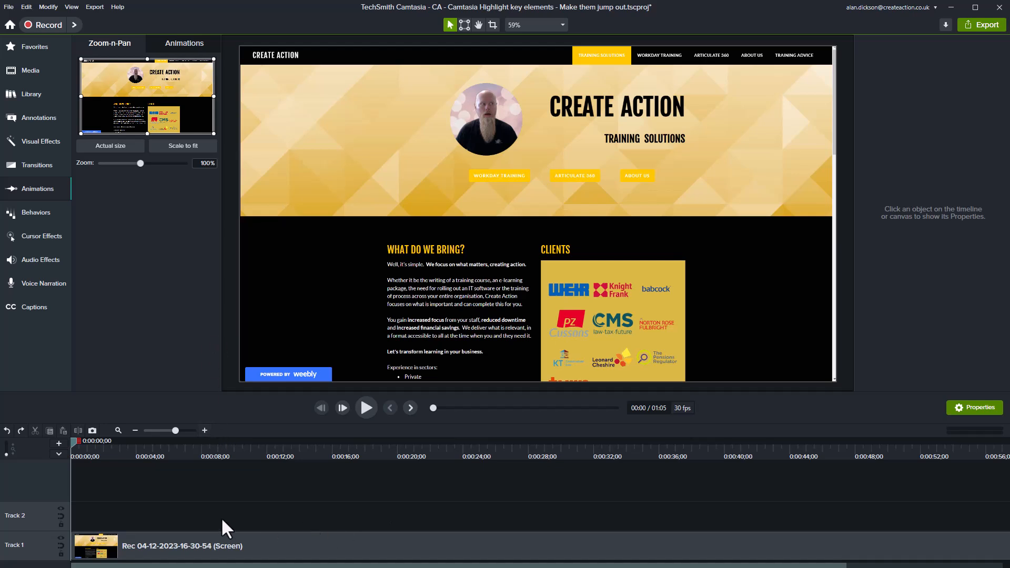
Try splitting the recording clip on Track 1, starting at 0:00:27;19, and undo the splits
left_click(216, 547)
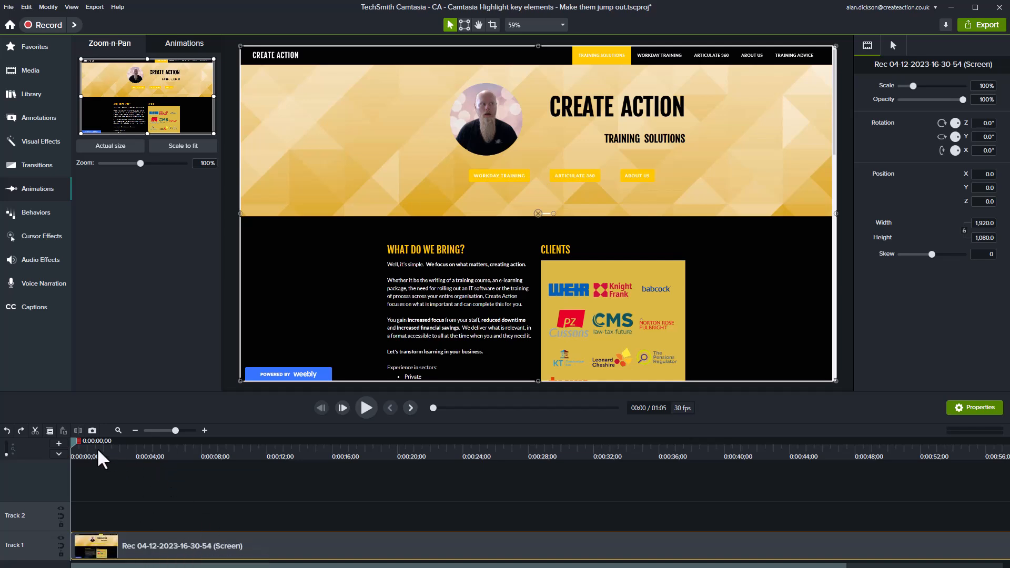
left_click_drag(74, 443, 524, 444)
key("s")
left_click(454, 547)
key("s")
key("ctrl+z")
key("ctrl+z")
Duplicate the Track 1 screen recording onto Track 2 and align the copy with the start of the timeline
left_click(255, 514)
left_click(417, 544)
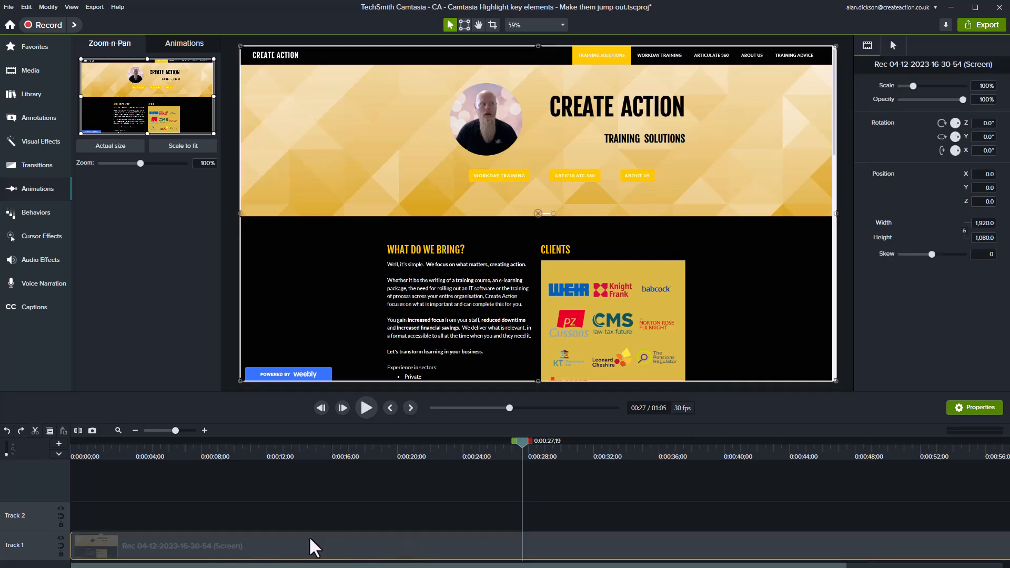
key("ctrl+c")
key("ctrl+v")
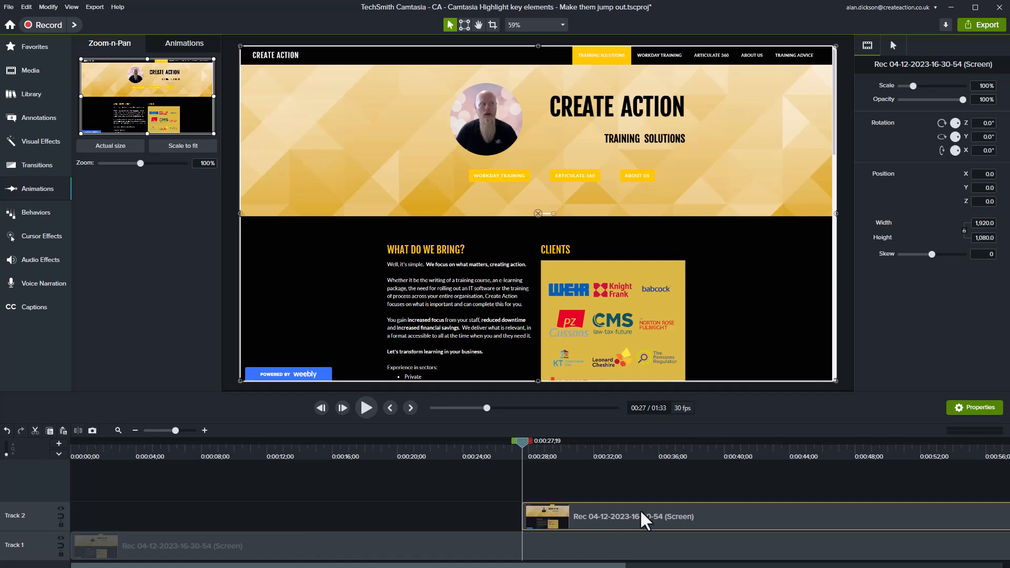
left_click_drag(628, 521, 126, 538)
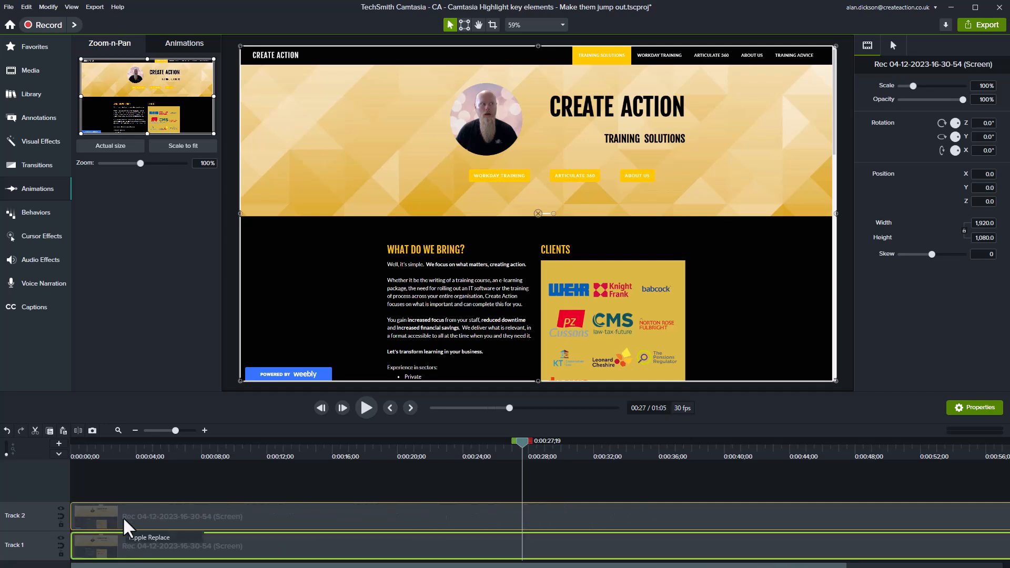
Position the playhead at about 25 seconds on the timeline
left_click(504, 445)
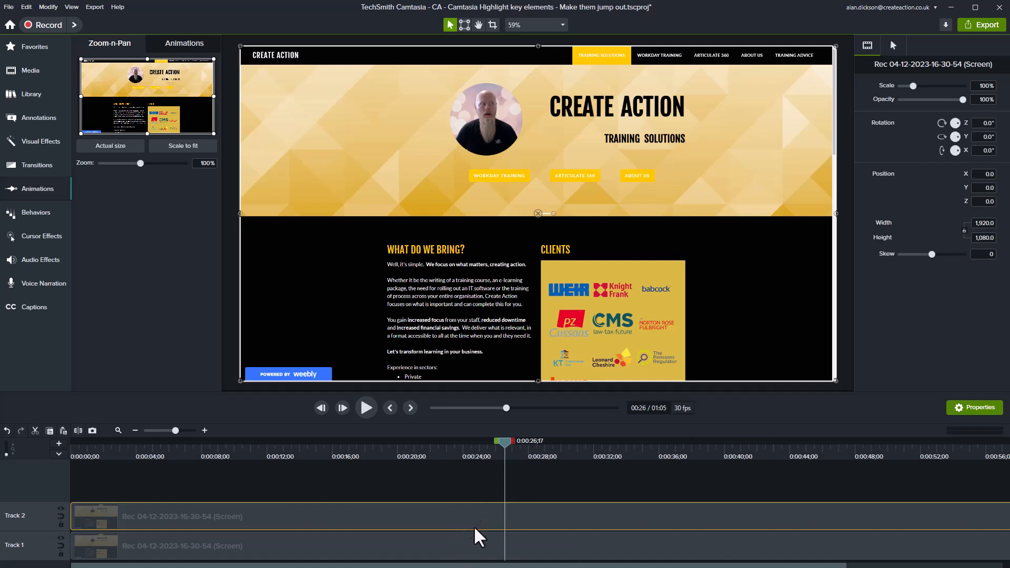
mouse_move(506, 441)
left_mouse_down()
mouse_move(433, 450)
mouse_move(495, 449)
left_mouse_up()
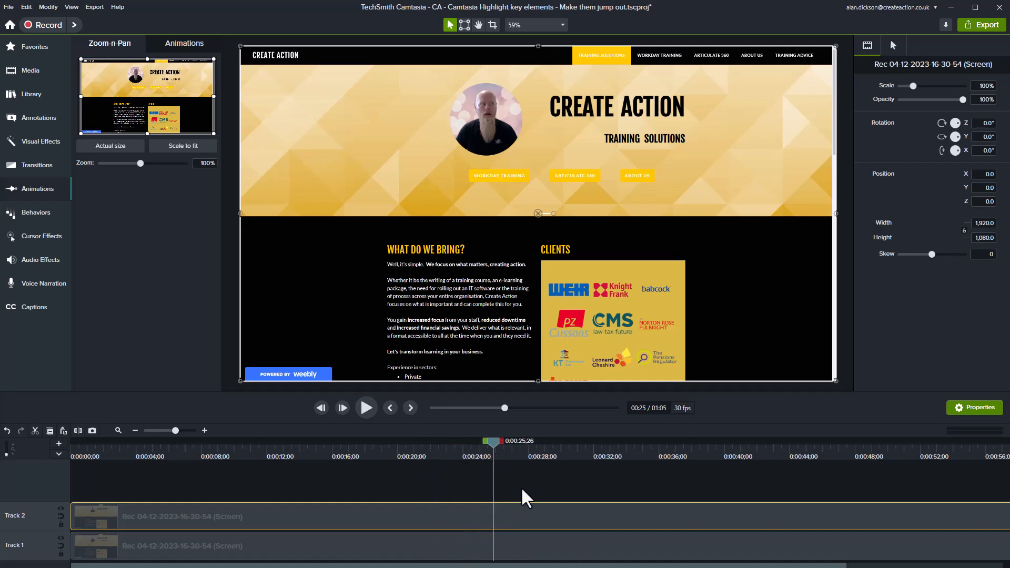
left_click(521, 486)
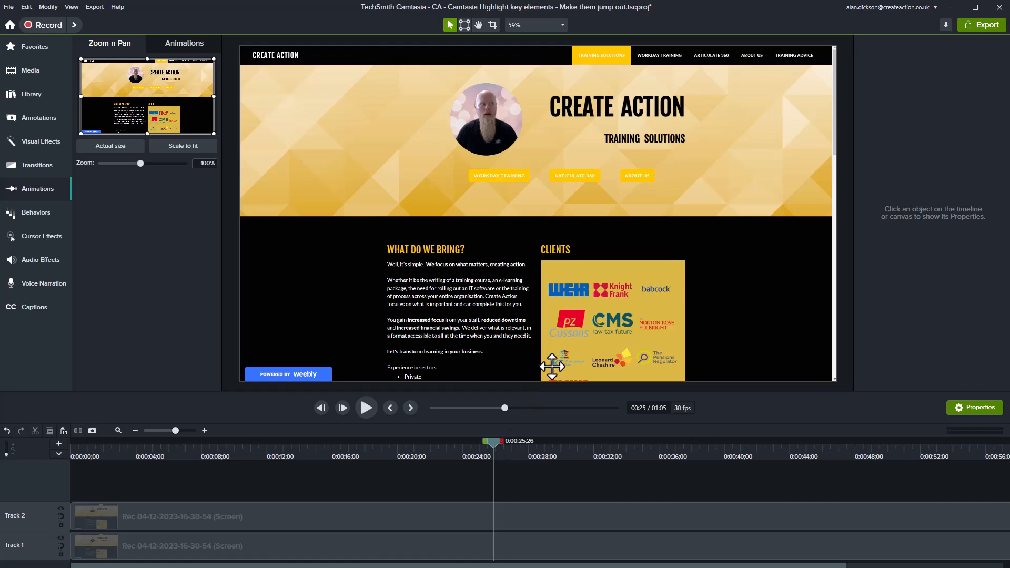
left_click_drag(494, 441, 482, 441)
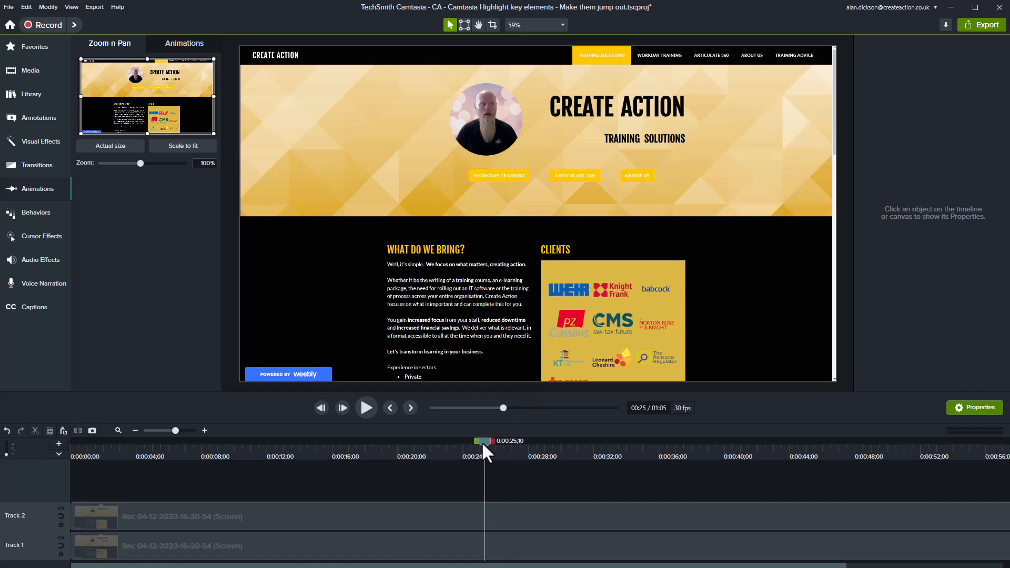
Crop the Track 2 recording down to the yellow client logo panel, about 474 by 389 in size
left_click(558, 319)
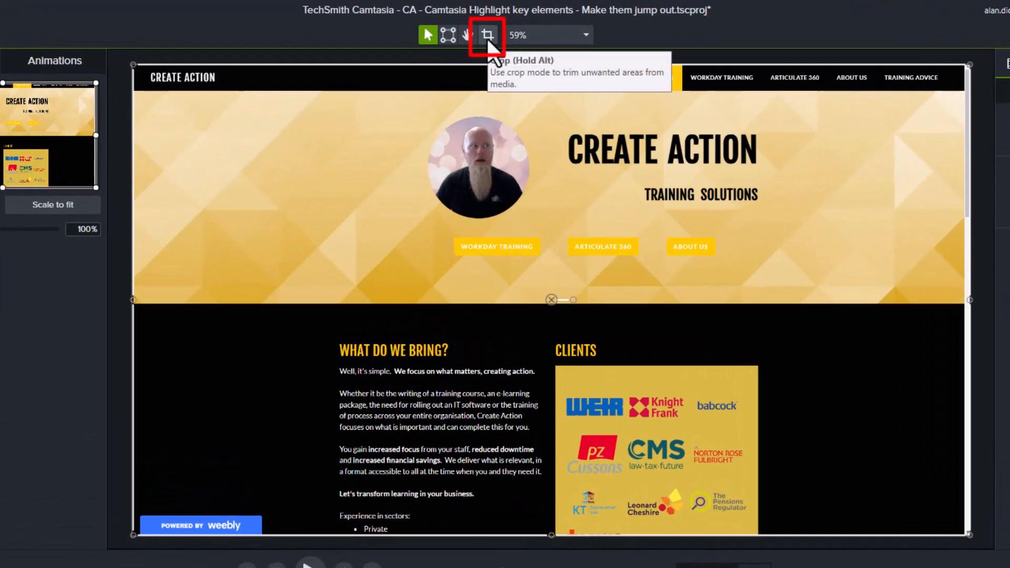
left_click(488, 41)
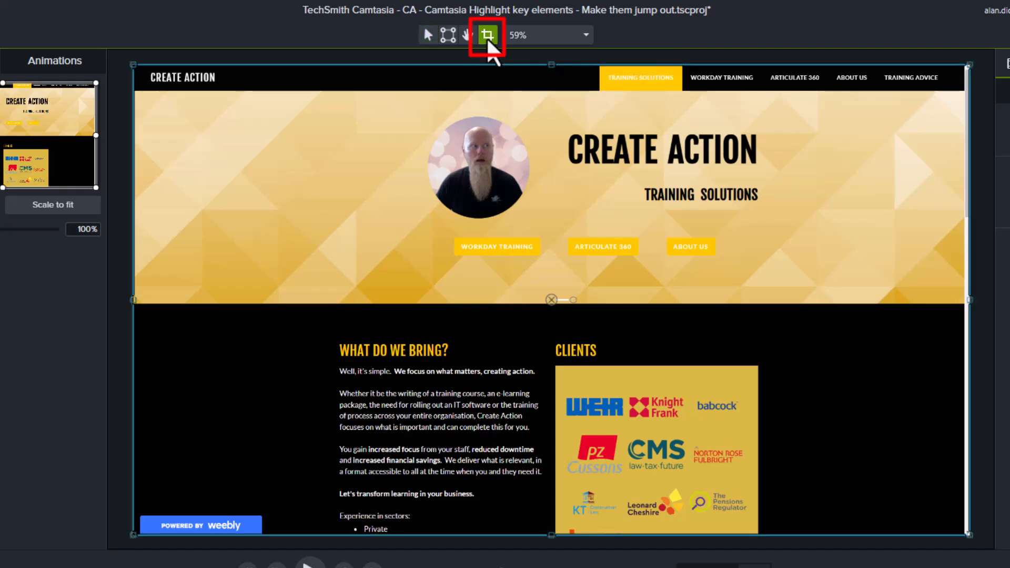
left_click_drag(133, 65, 552, 365)
left_click_drag(969, 451, 757, 452)
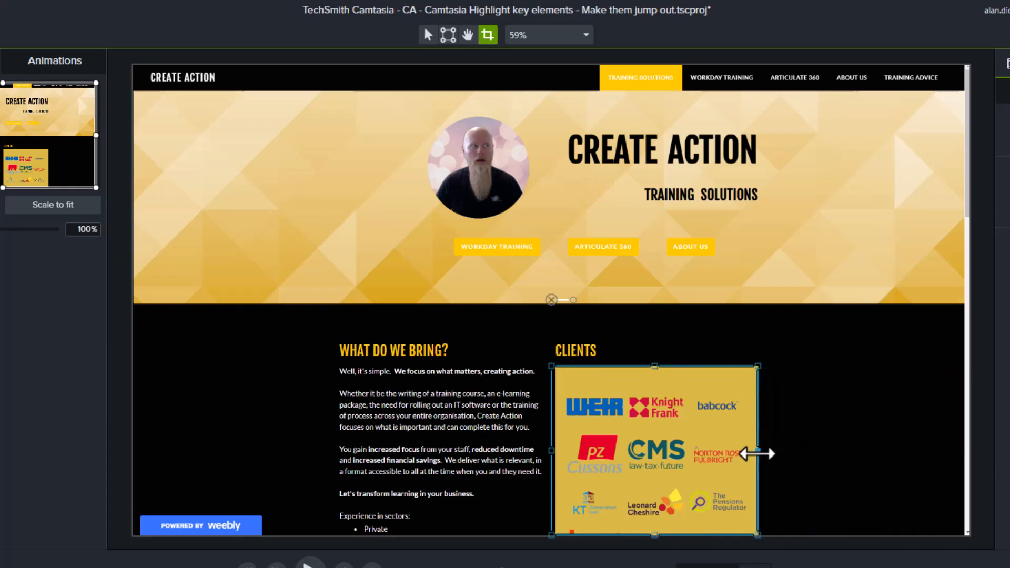
left_click_drag(654, 535, 654, 527)
left_click_drag(560, 451, 569, 453)
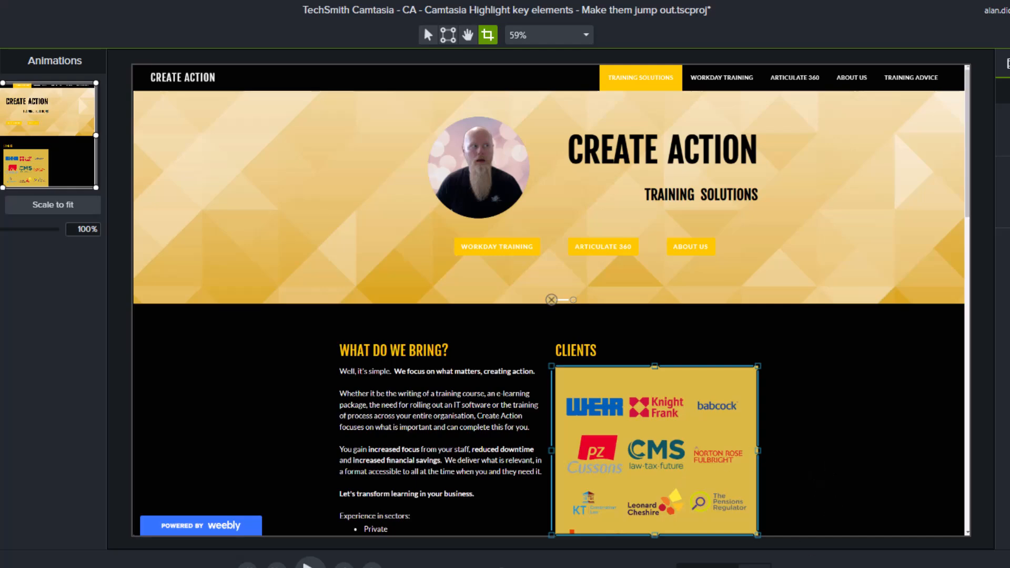
left_click(576, 566)
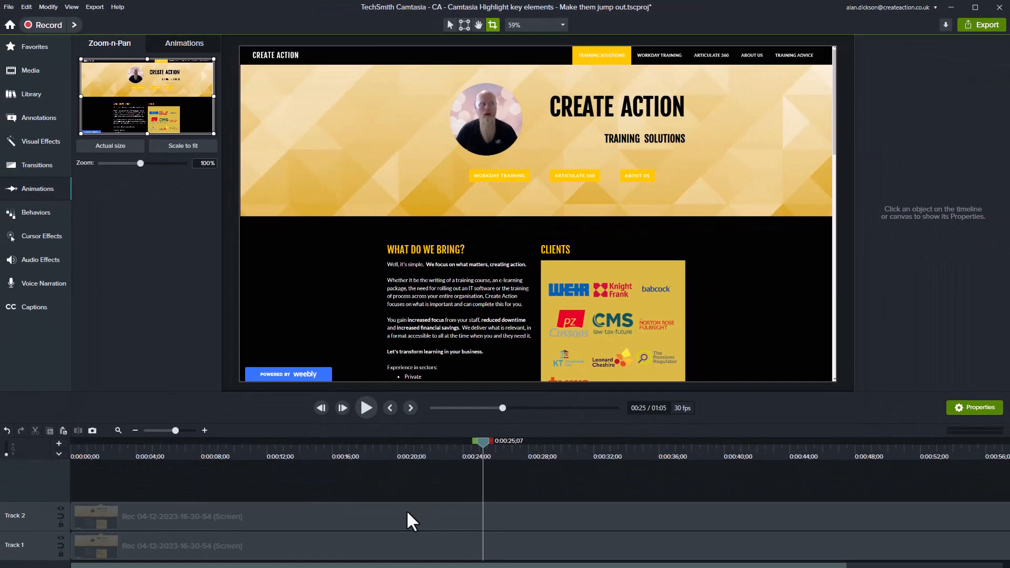
Hide Track 1 to inspect the cropped logo panel on its own, and show the track again
left_click(410, 509)
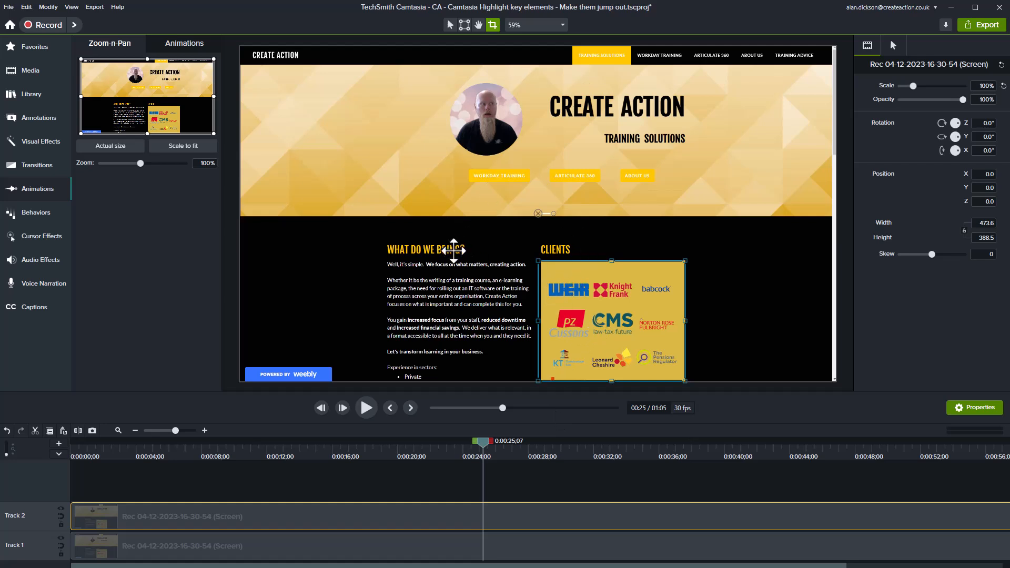
left_click(455, 470)
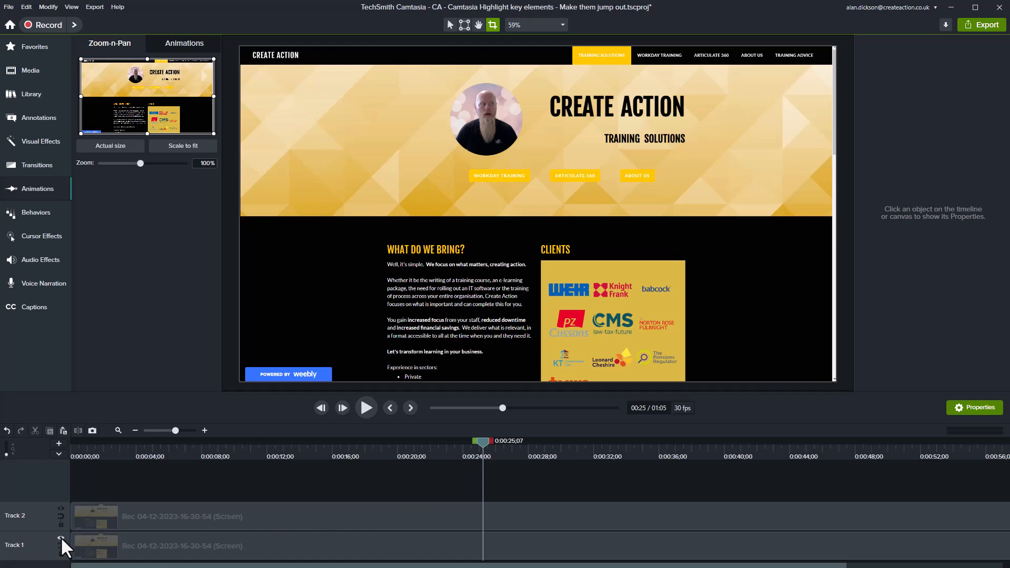
left_click(113, 537)
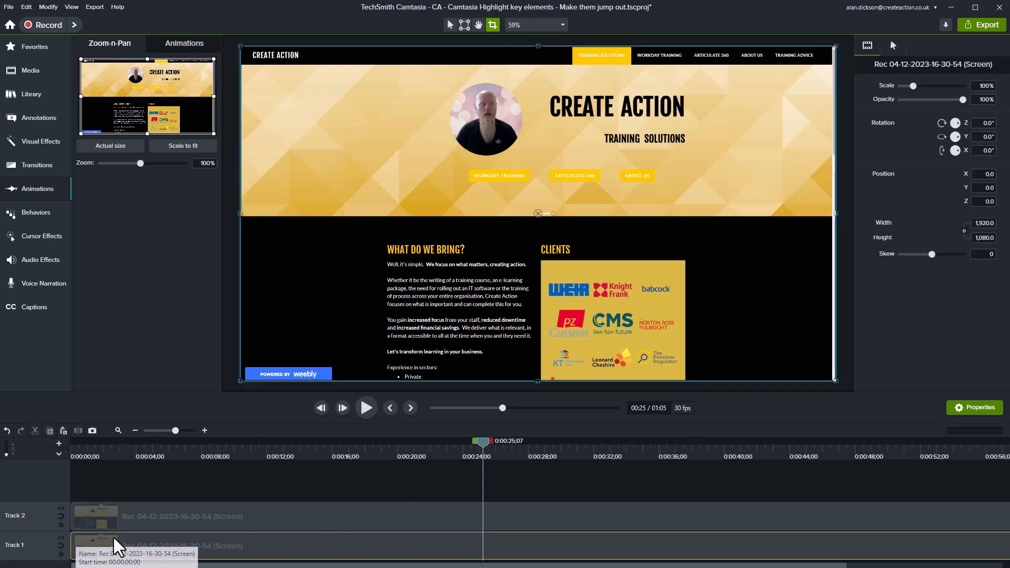
left_click(61, 539)
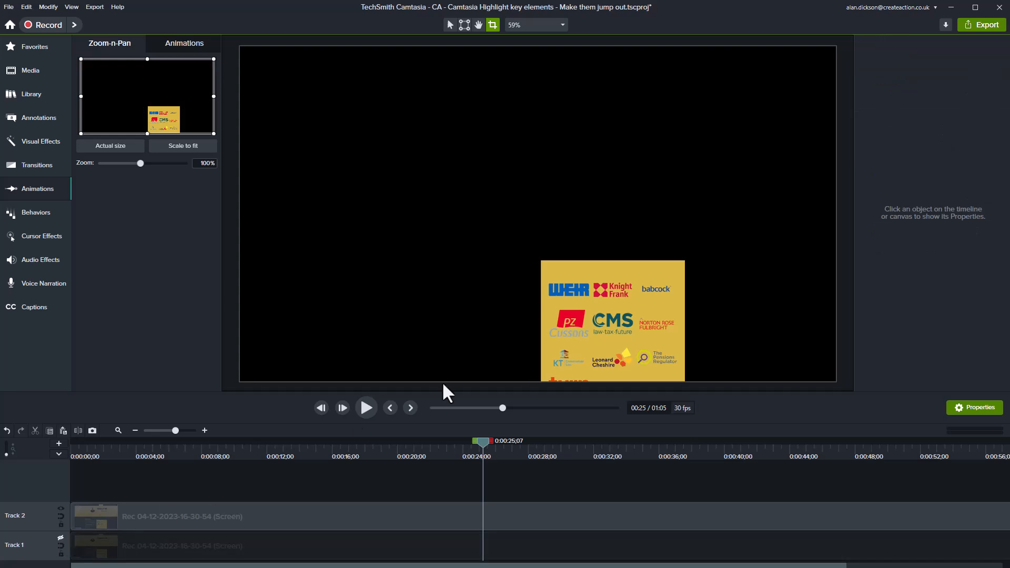
left_click(616, 319)
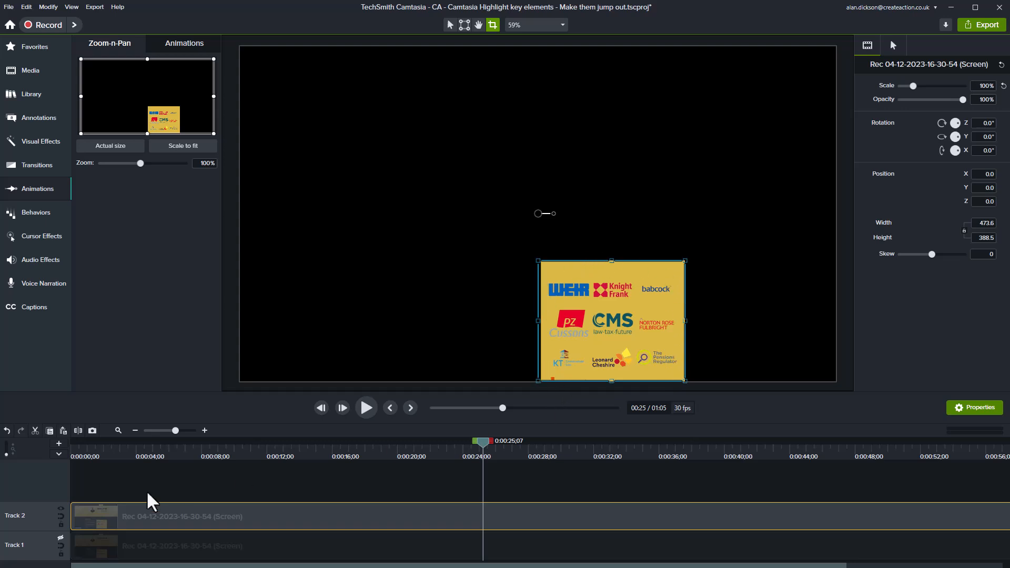
left_click(61, 538)
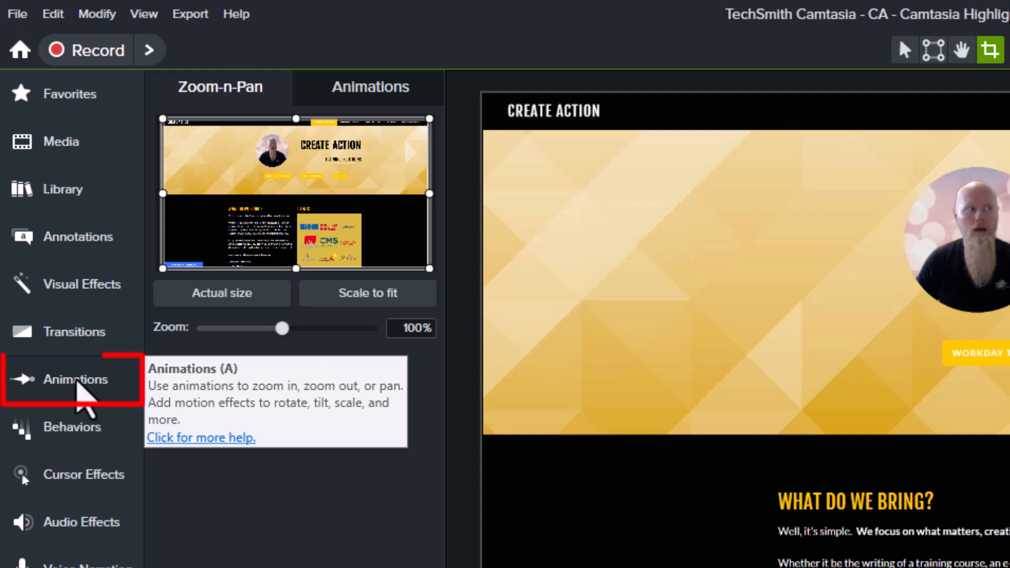
Add a Custom animation to the cropped Track 2 clip at 0:00:25;07
left_click(77, 381)
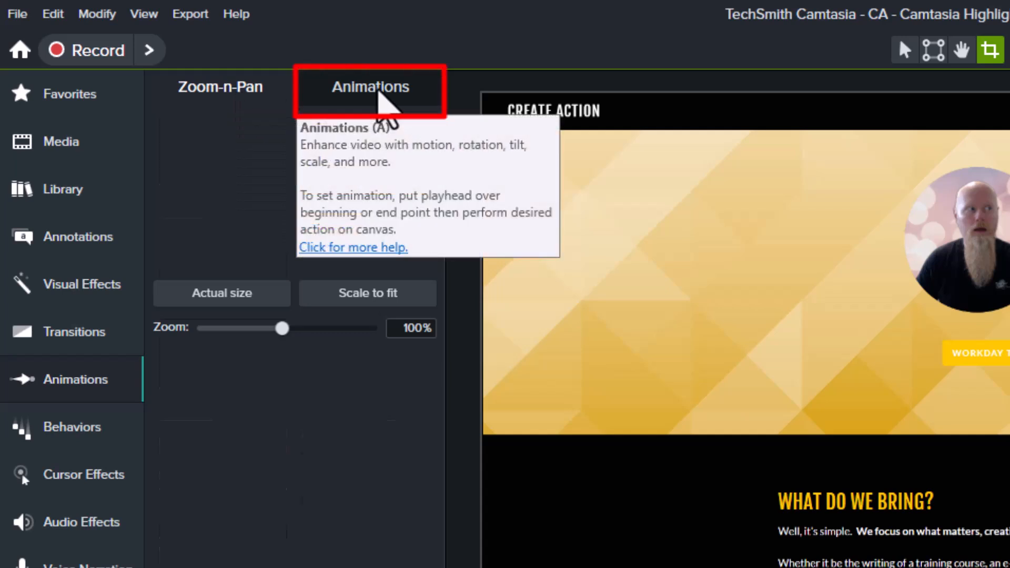
left_click(378, 95)
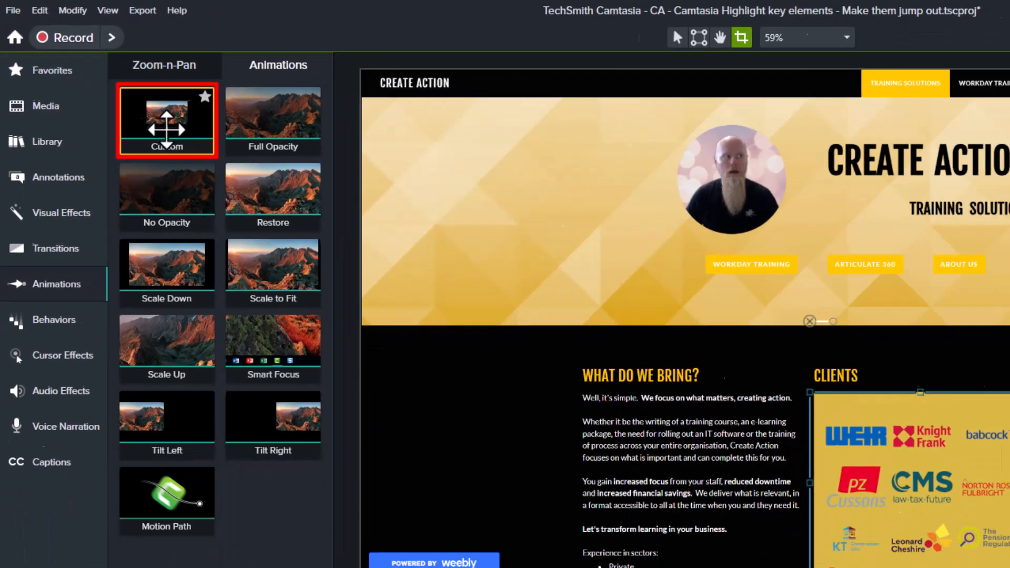
left_click_drag(205, 165, 495, 513)
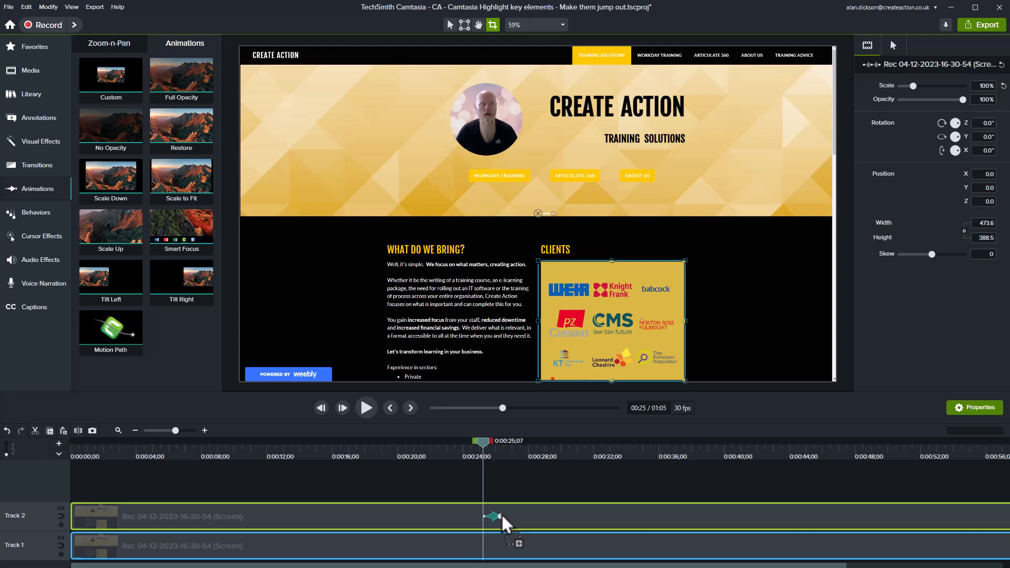
left_click_drag(501, 514, 501, 513)
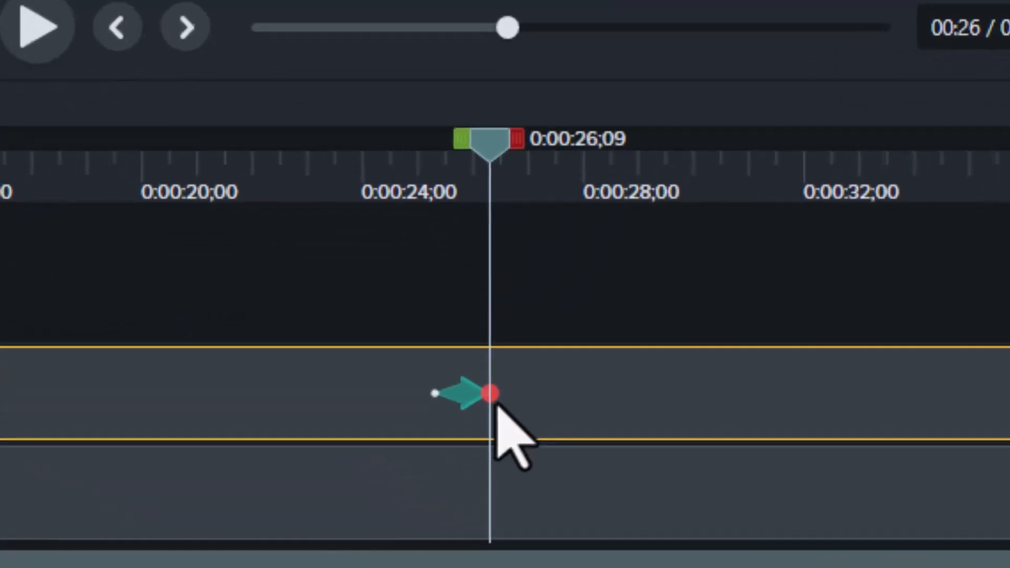
At the Track 2 animation's end point, scale the logo panel to 155% and centre it on the canvas, trimming its black left edge
left_click(489, 394)
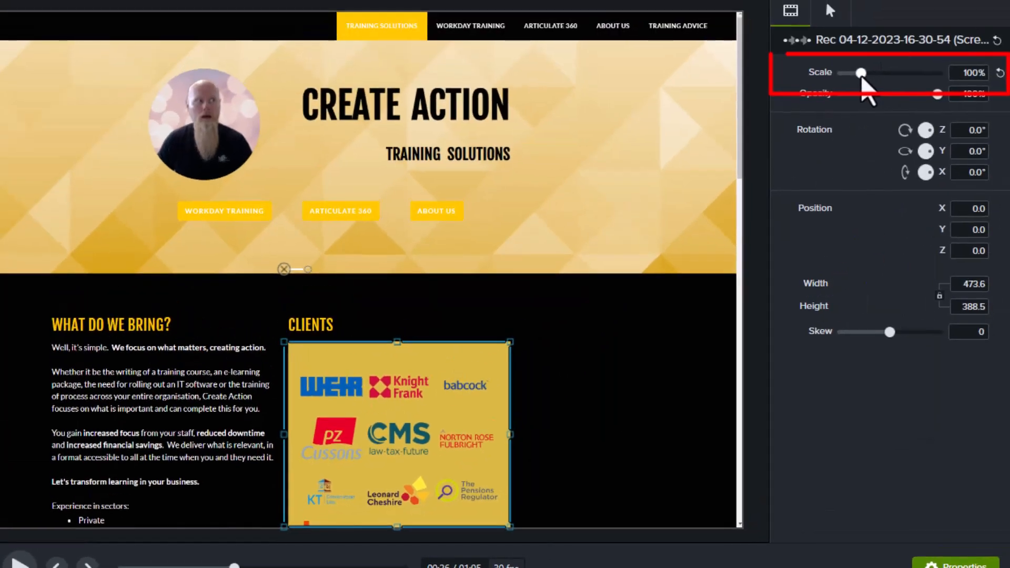
left_click_drag(863, 74, 872, 80)
left_click_drag(487, 468, 323, 238)
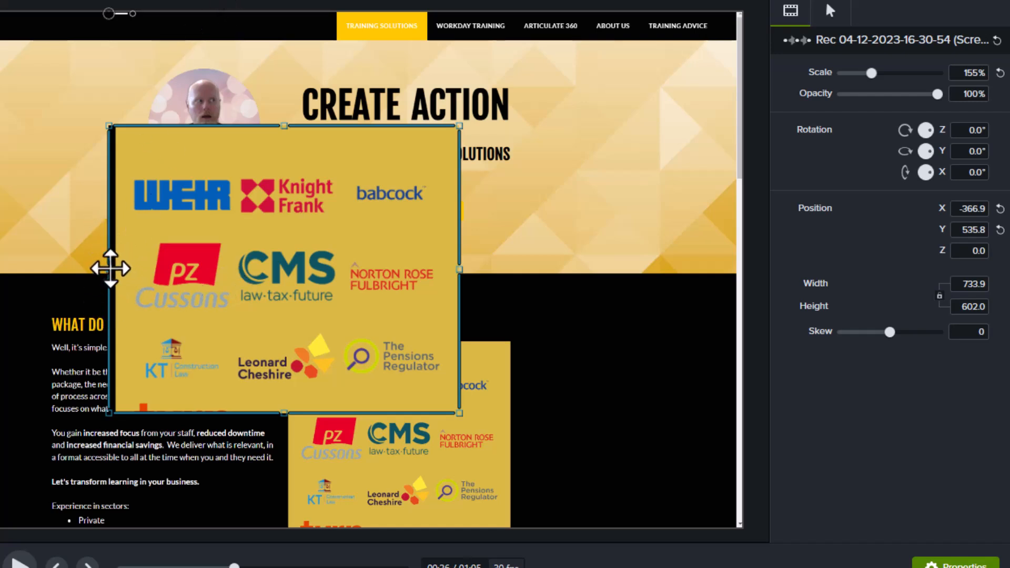
left_click_drag(109, 268, 118, 268)
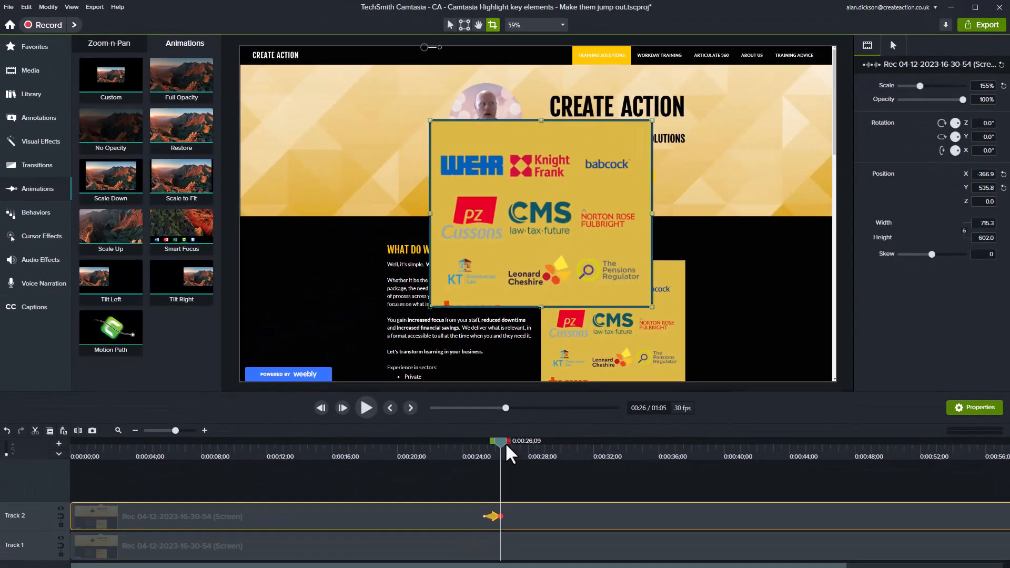
Add a Custom animation to the Track 1 recording, aligned with the Track 2 animation, and set its end opacity to 31%
left_click_drag(505, 442, 482, 451)
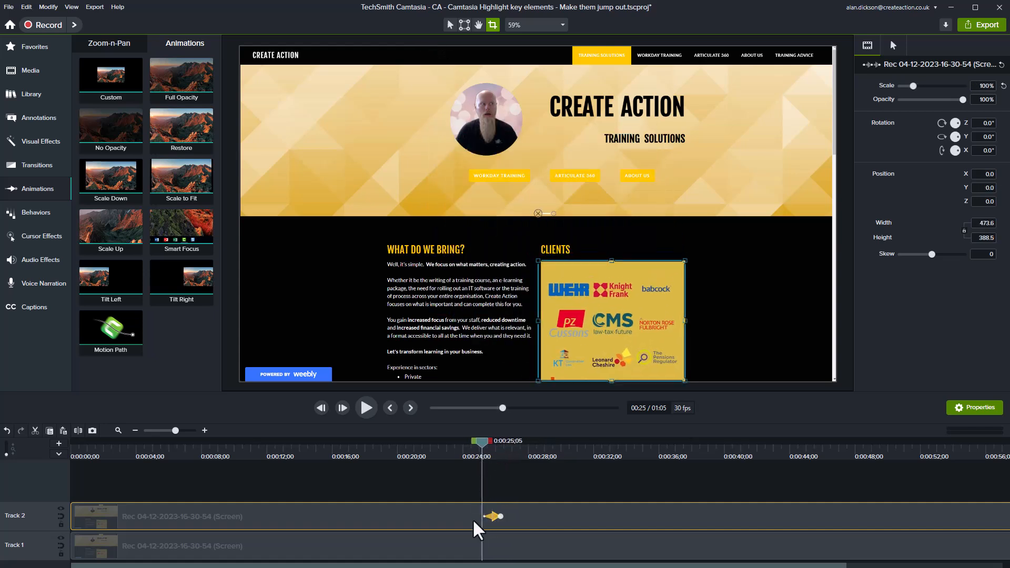
left_click(502, 546)
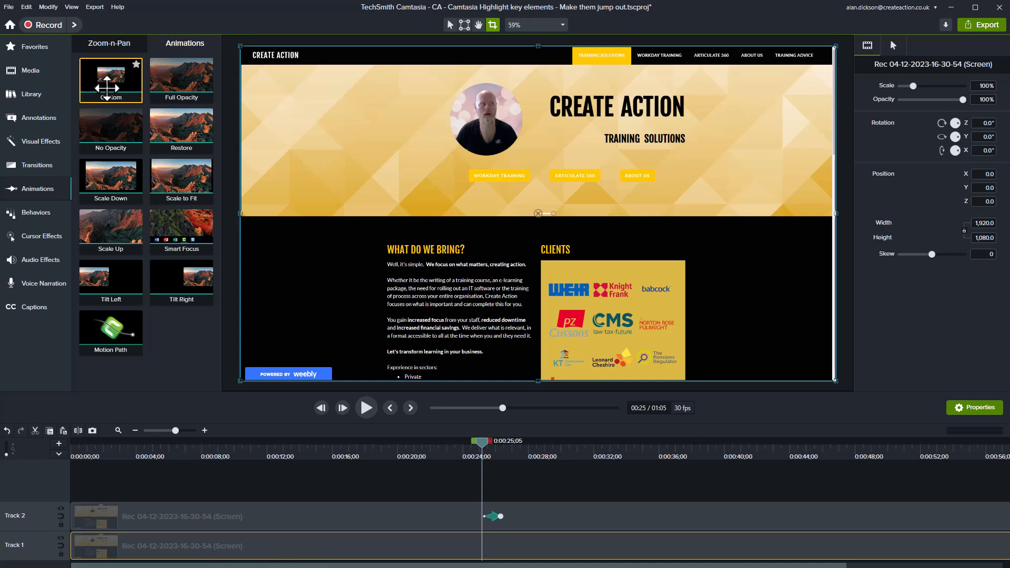
left_click_drag(107, 82, 501, 550)
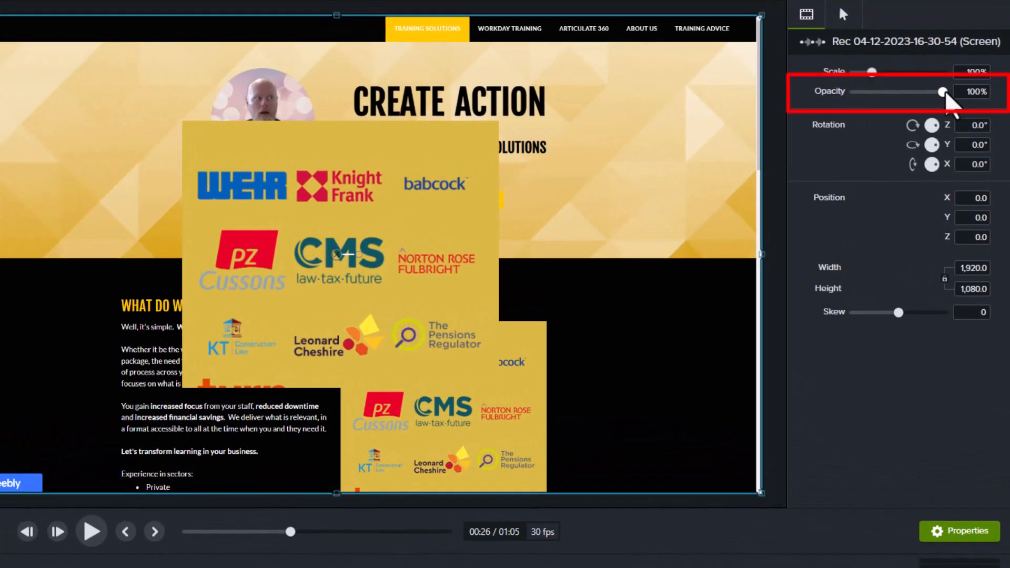
left_click_drag(946, 93, 885, 99)
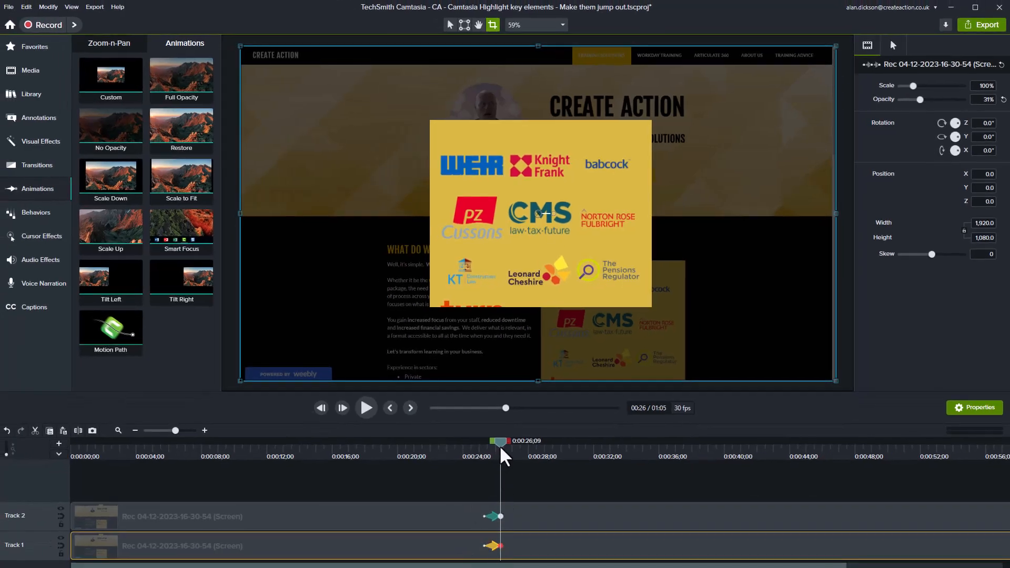
Lengthen the custom animations on Track 2 and Track 1 so that both end at about 0:00:28
mouse_move(500, 446)
left_mouse_down()
mouse_move(454, 447)
mouse_move(514, 452)
left_mouse_up()
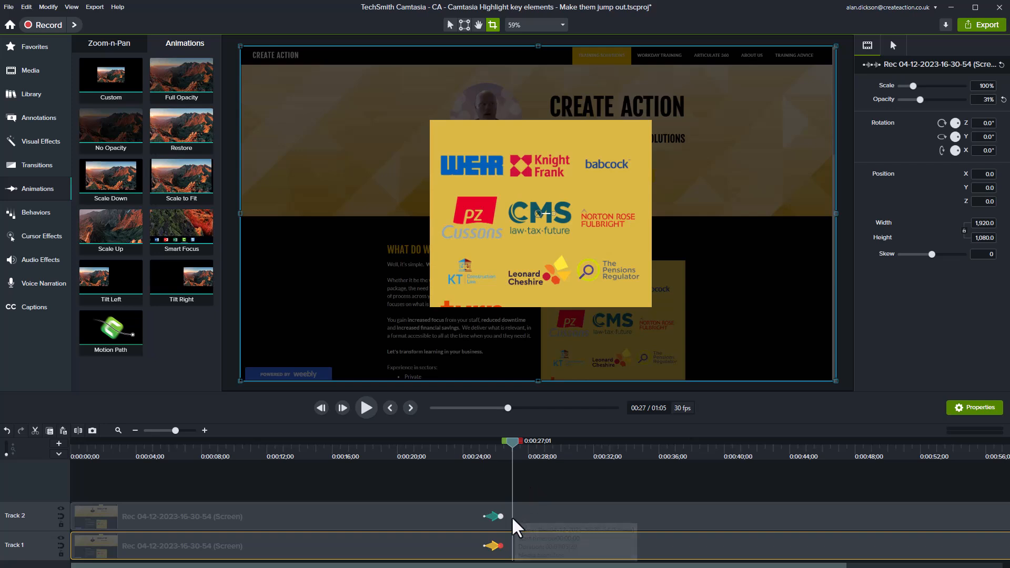
left_click(493, 520)
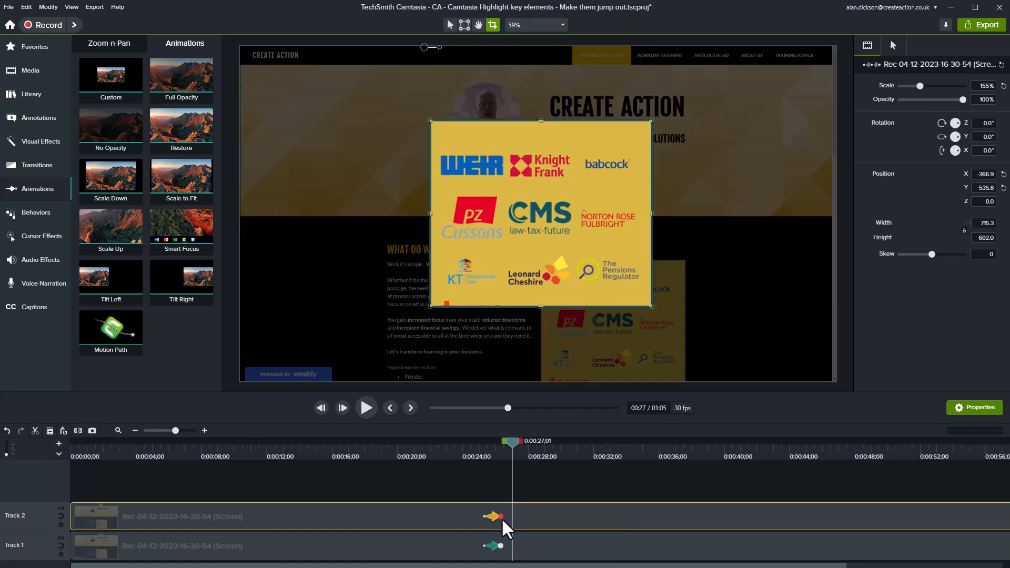
left_click_drag(500, 517, 526, 545)
Add a Restore animation to the Track 2 clip and the Track 1 clip, both ending at 0:00:35;26
left_click_drag(525, 445, 613, 462)
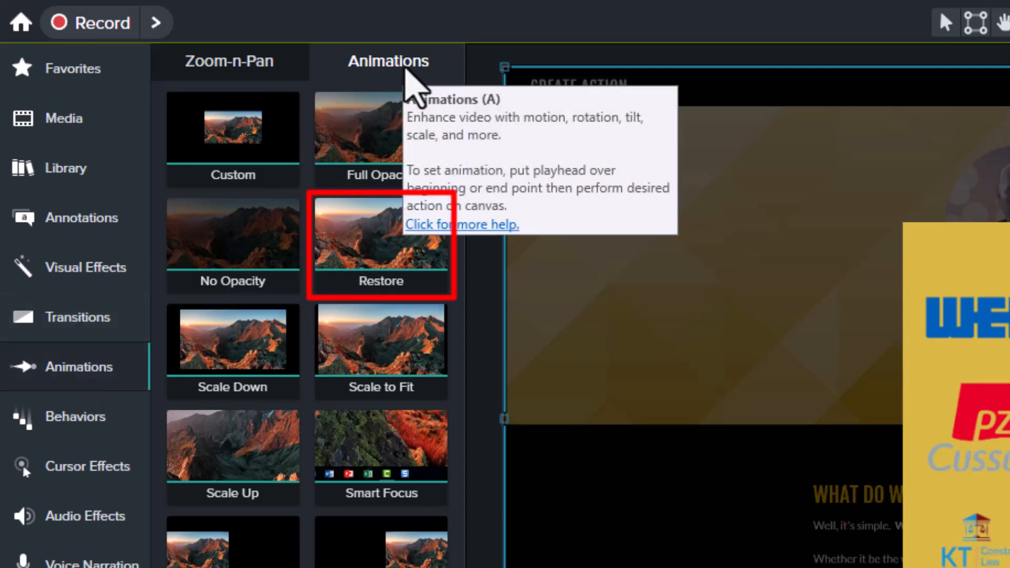
left_click_drag(392, 259, 1009, 567)
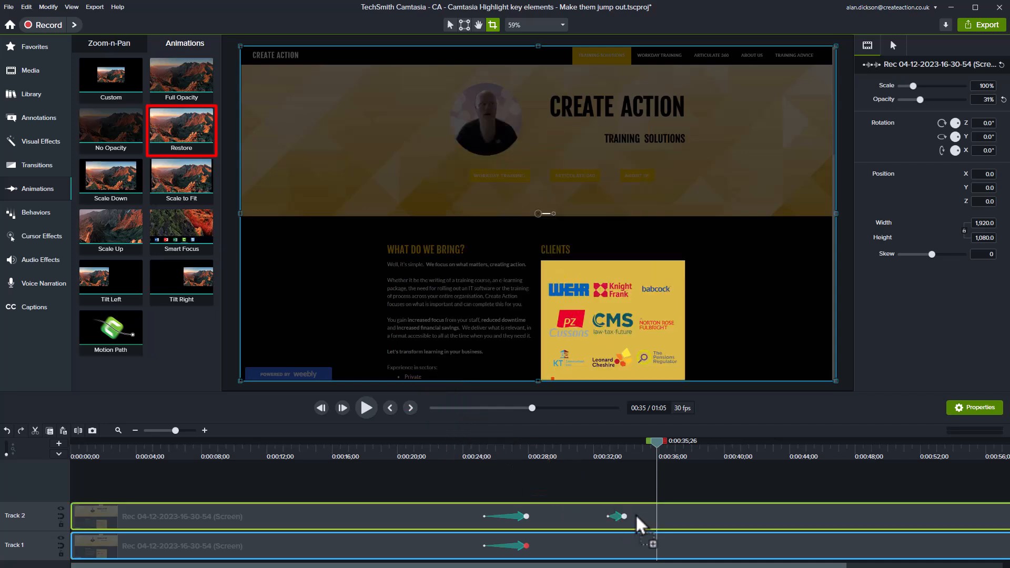
left_click_drag(635, 514, 661, 517)
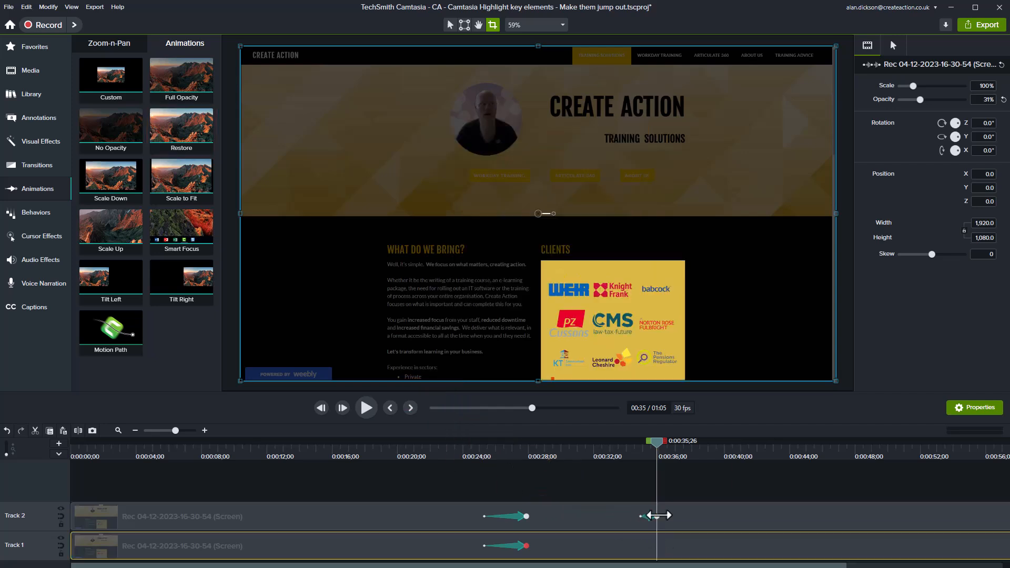
left_click_drag(186, 130, 651, 547)
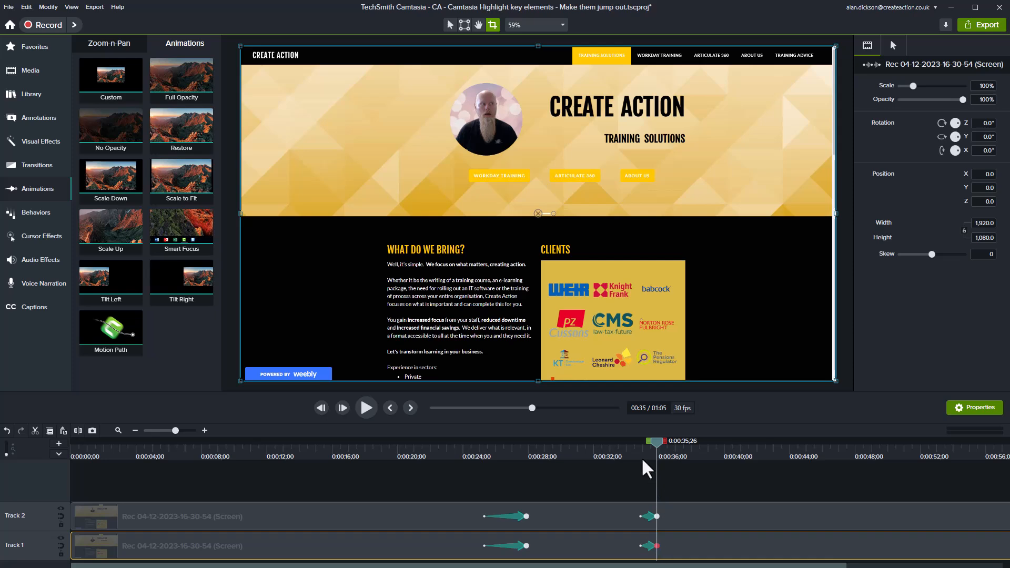
Play the timeline from about 0:00:24;22 to past 0:00:37 to review the pop-out and restore animations
left_click_drag(656, 442, 466, 452)
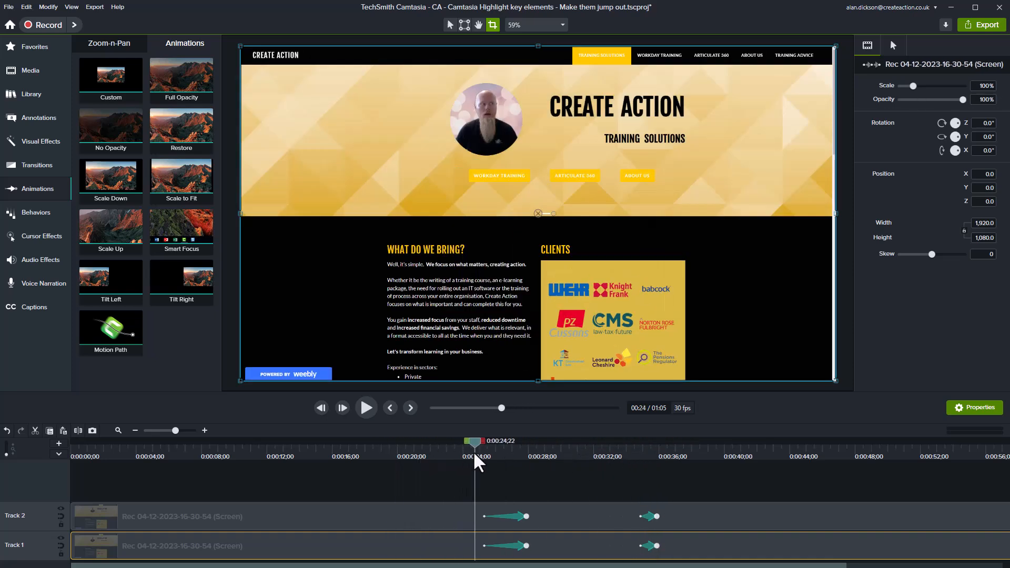
key("space")
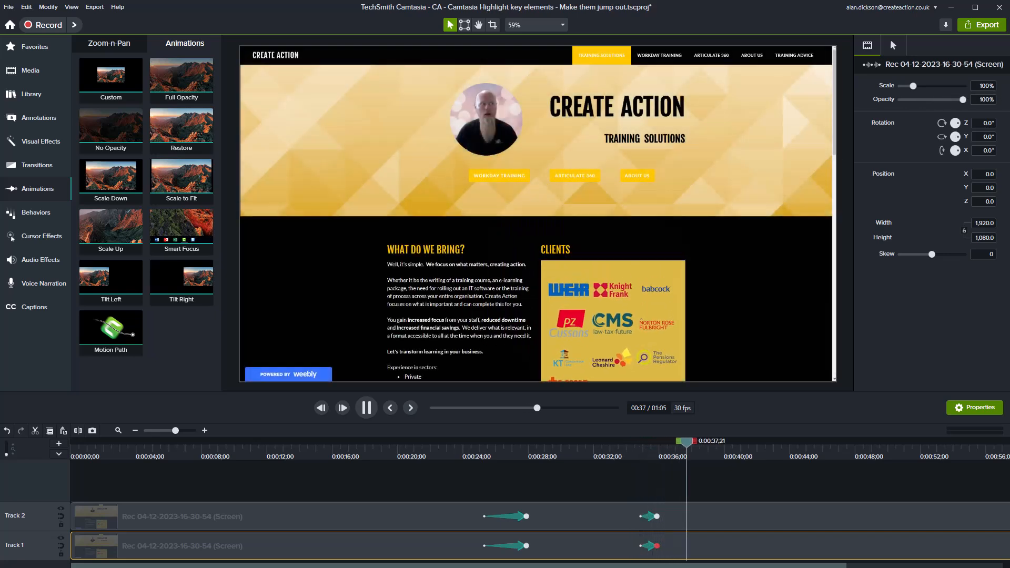
key("space")
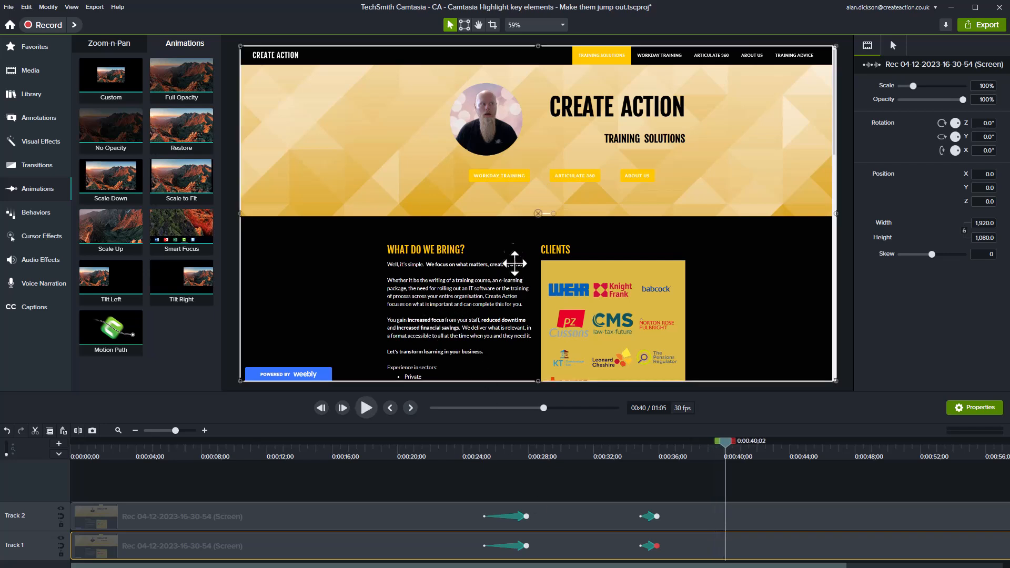